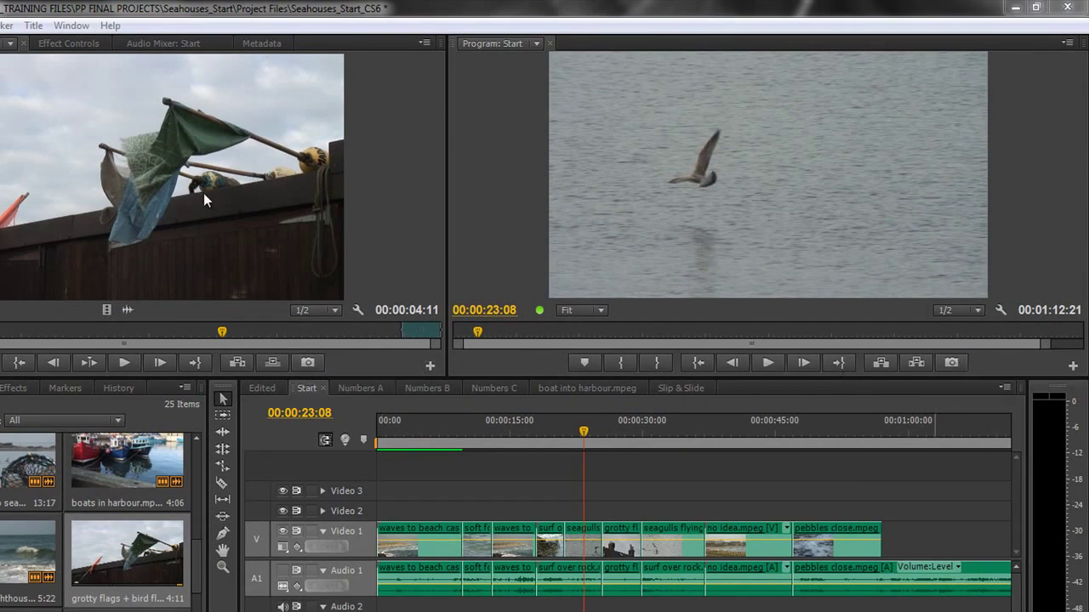
# Export the current Source frame as a PNG named MenuImage into Desktop > PP CS6
pyautogui.click(310, 363)
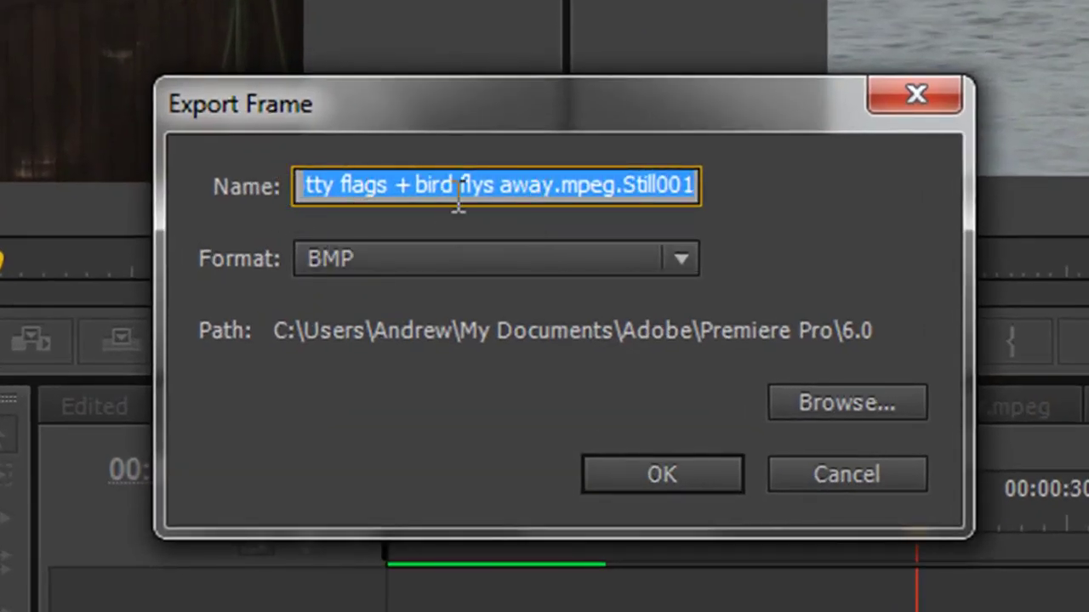
pyautogui.write('Menu')
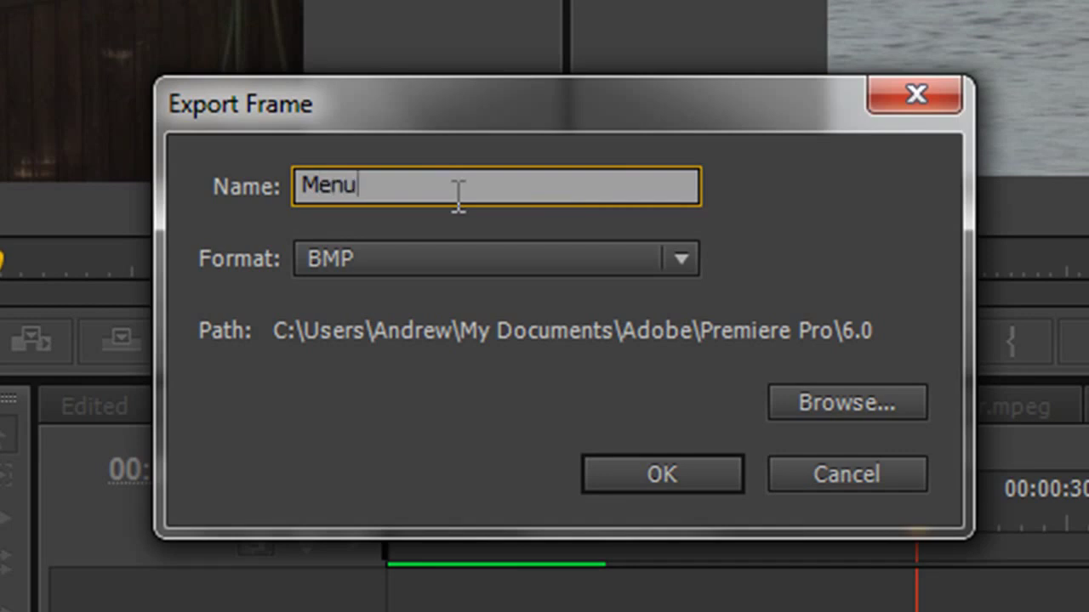
pyautogui.write('Image')
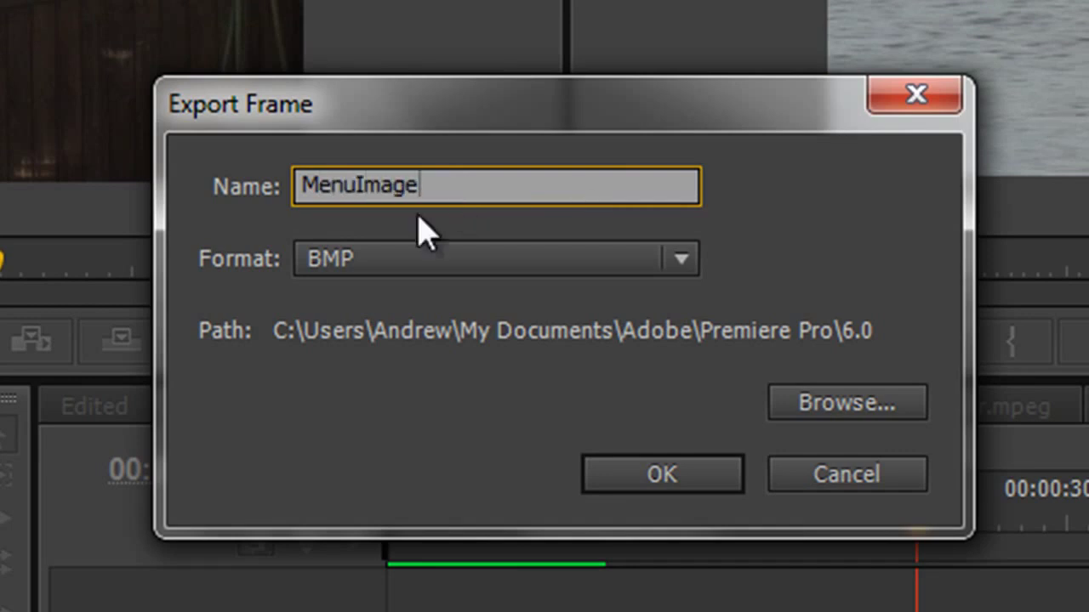
pyautogui.click(685, 265)
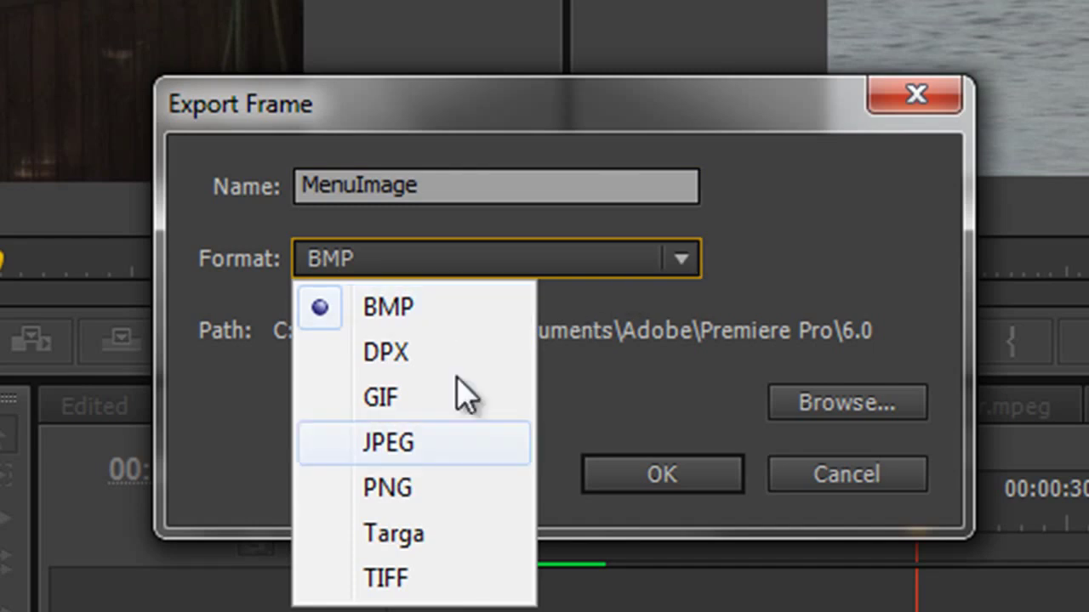
pyautogui.click(416, 487)
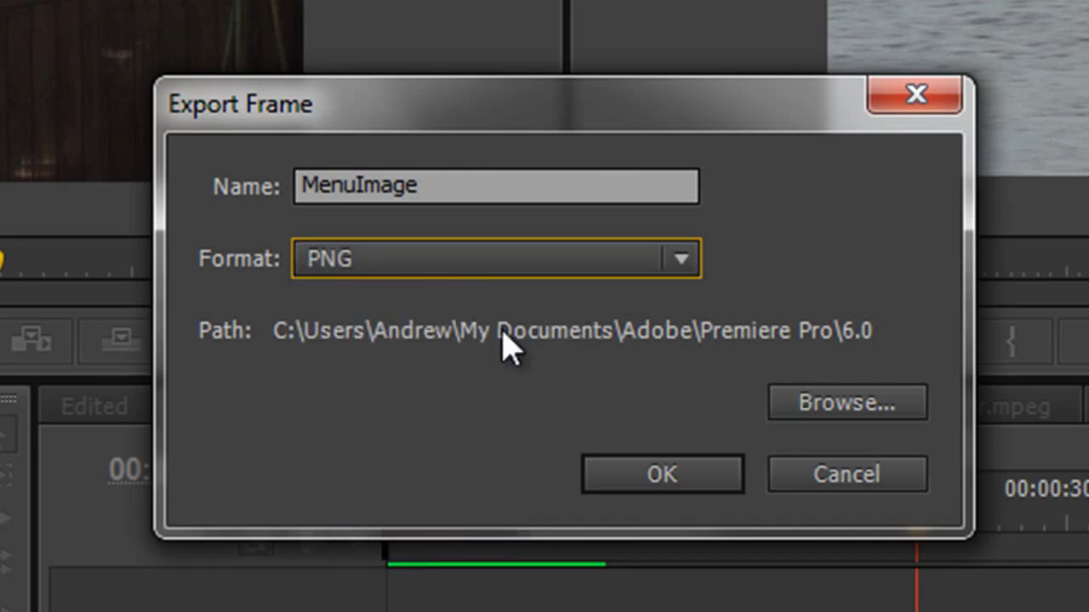
pyautogui.click(859, 406)
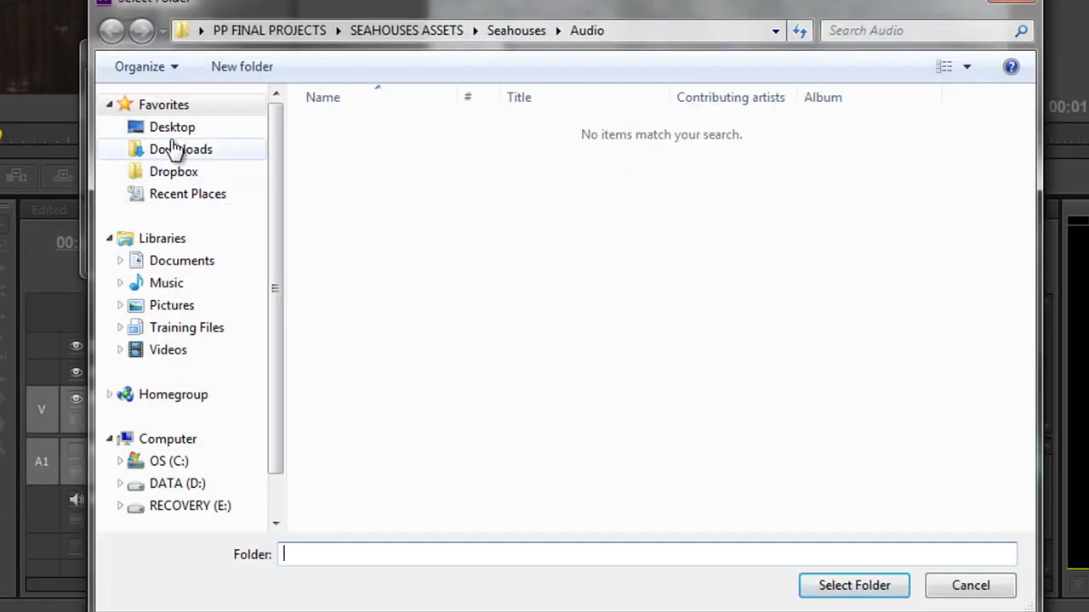
pyautogui.click(140, 132)
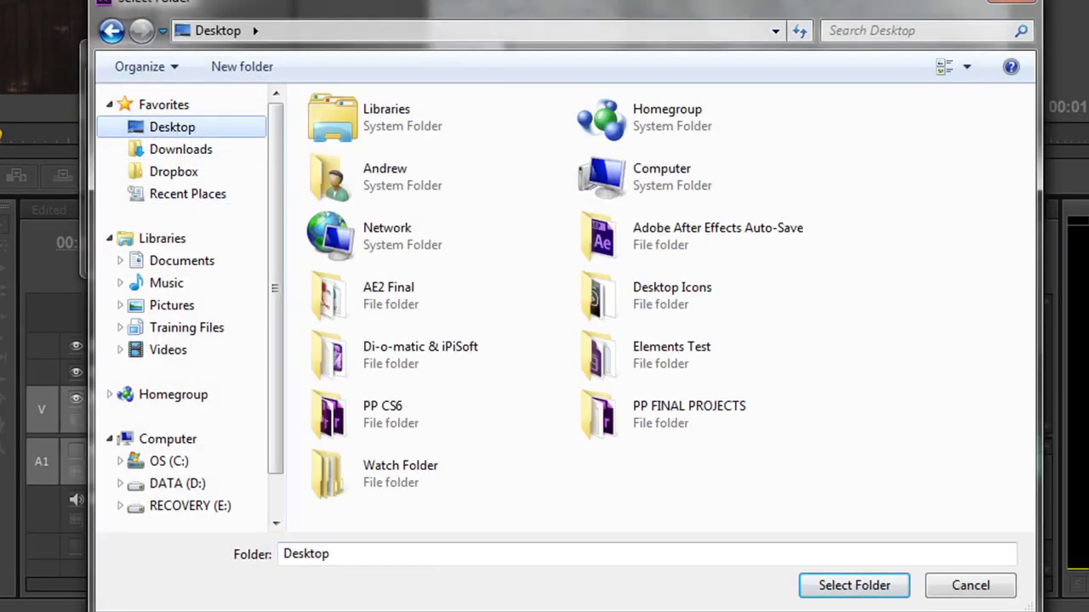
pyautogui.doubleClick(412, 425)
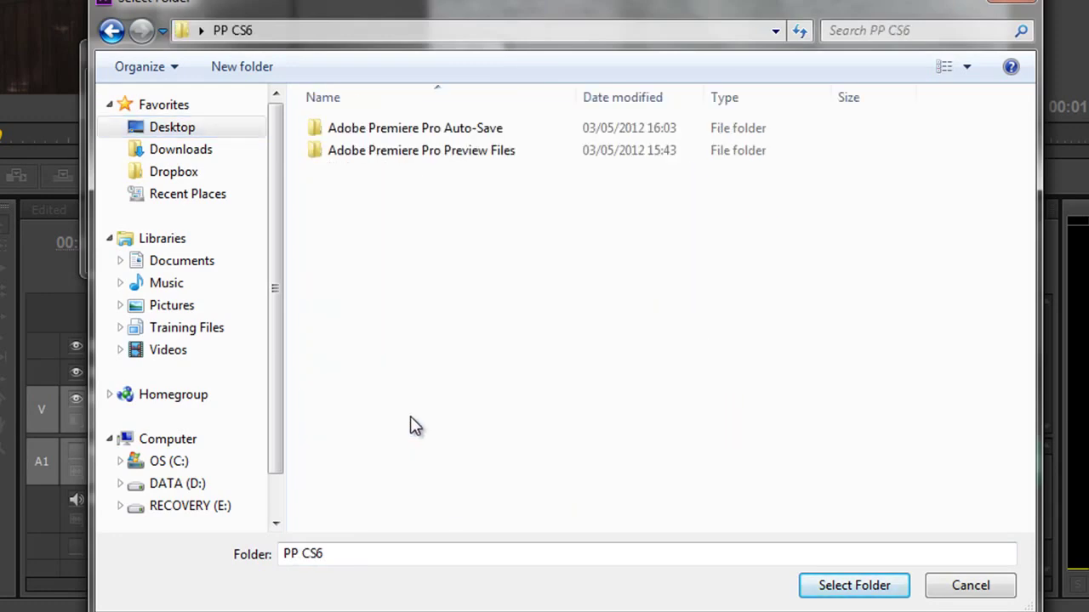
pyautogui.click(843, 596)
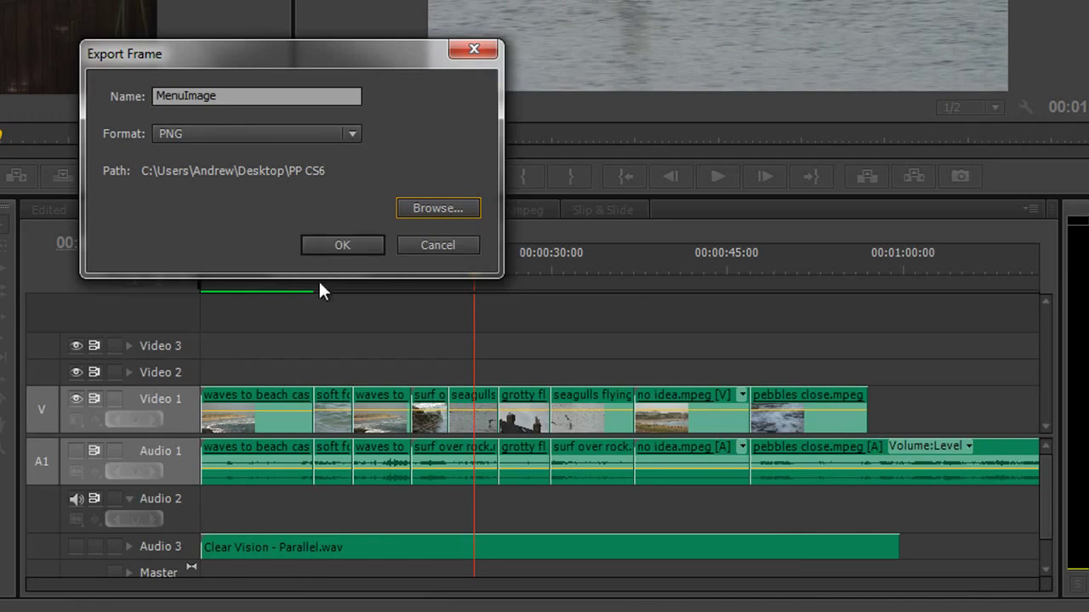
pyautogui.click(345, 245)
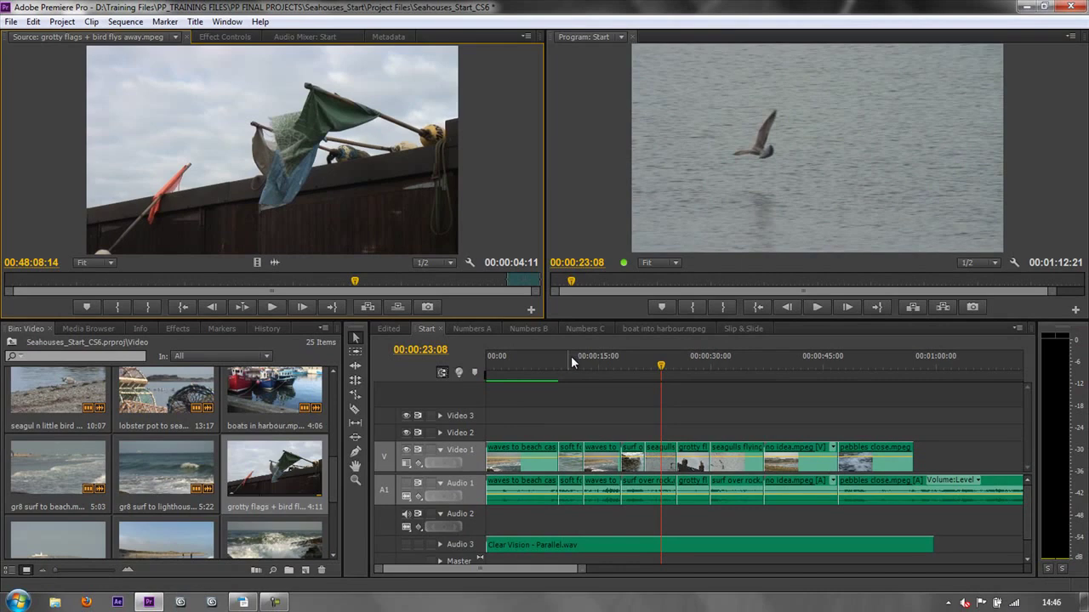
# In Windows Explorer, open Desktop > PP CS6 and select the MenuImage file
pyautogui.click(54, 601)
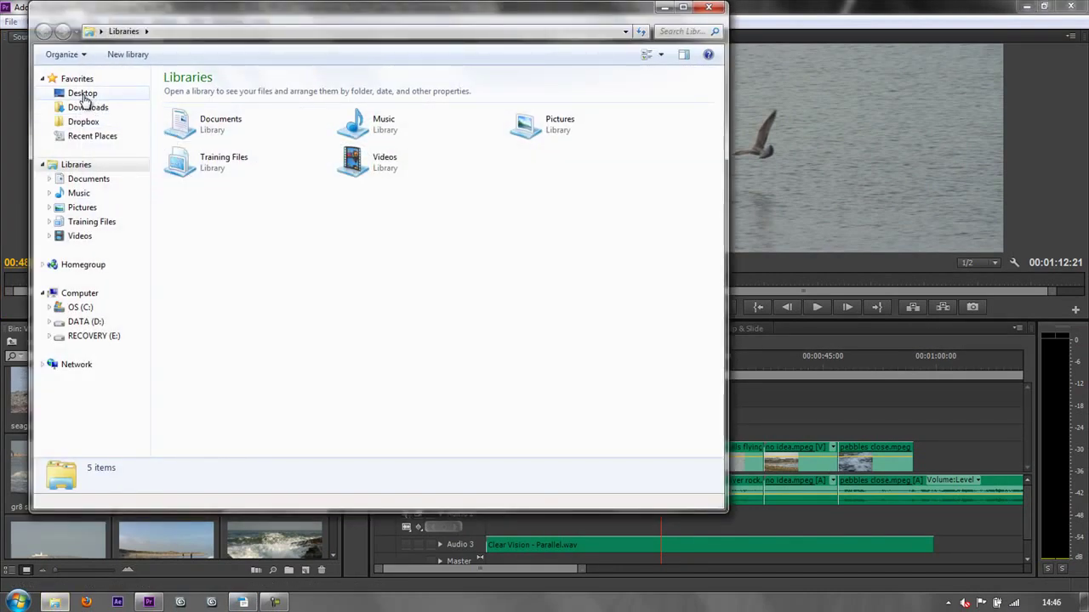
pyautogui.click(83, 95)
pyautogui.doubleClick(205, 242)
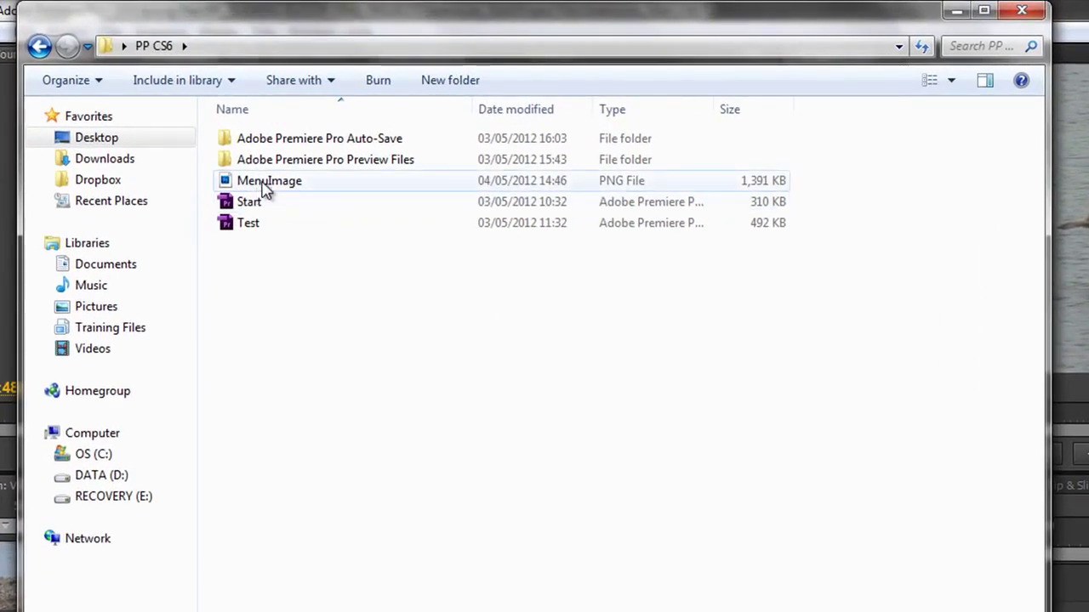
pyautogui.click(197, 125)
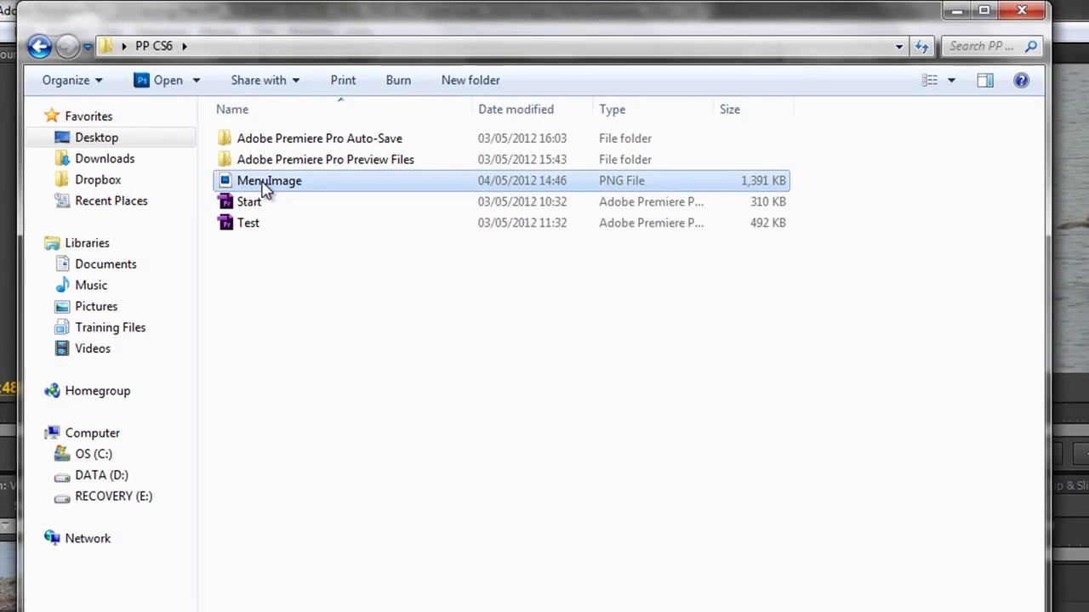
# Switch the folder view to Extra large icons, then close the Explorer window
pyautogui.press('alt')
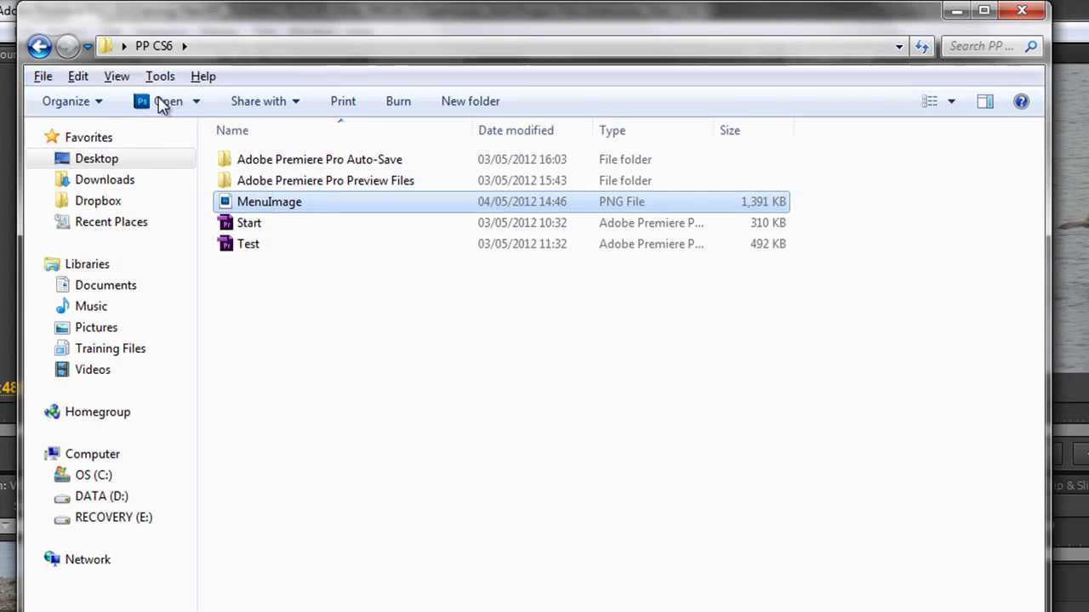
pyautogui.click(117, 79)
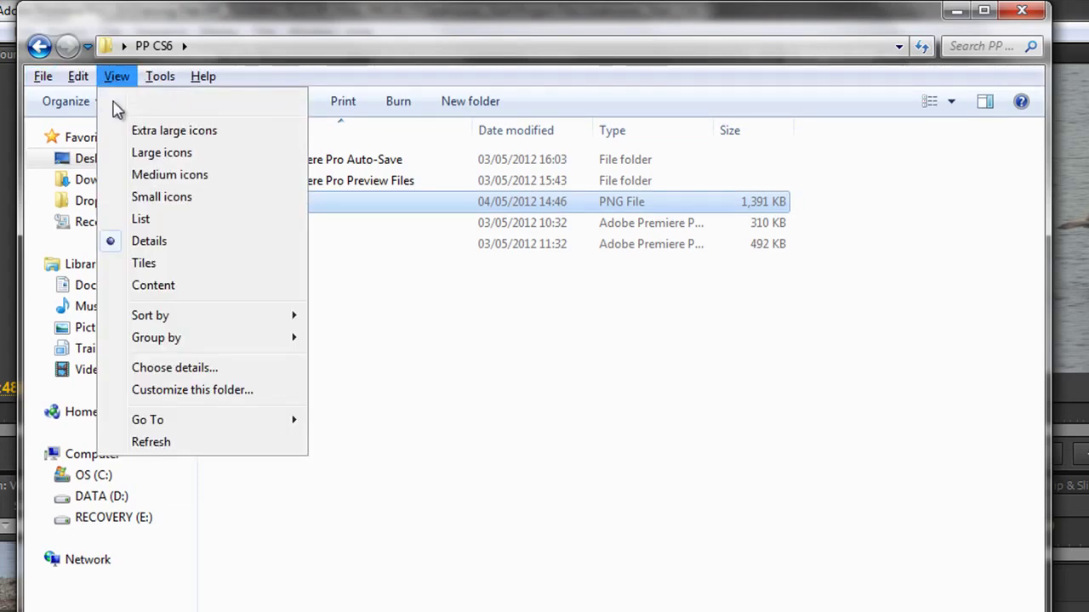
pyautogui.click(146, 131)
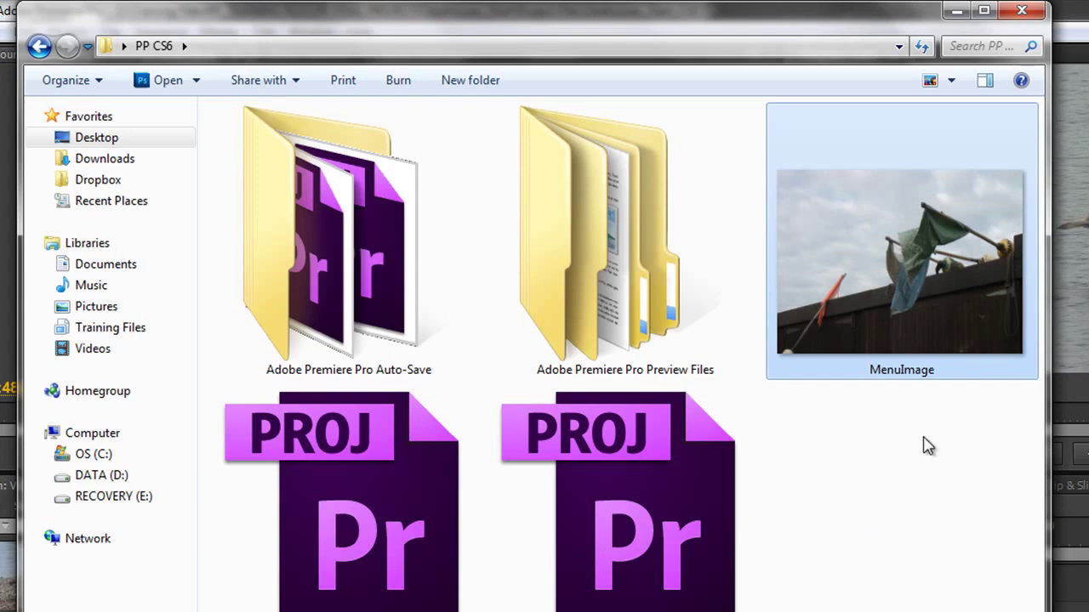
pyautogui.click(1024, 12)
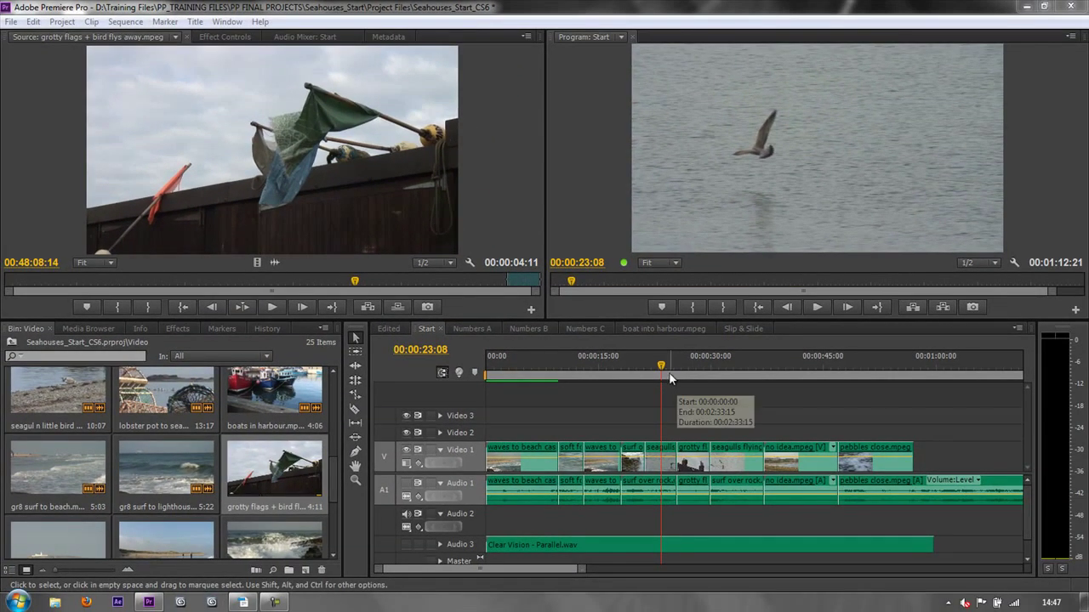
# Mark the seagull shot with an In point at 00:00:22:14 and an Out point at 00:00:23:21
pyautogui.moveTo(663, 367)
pyautogui.mouseDown()
pyautogui.moveTo(627, 368)
pyautogui.moveTo(741, 371)
pyautogui.moveTo(622, 375)
pyautogui.moveTo(703, 377)
pyautogui.moveTo(645, 375)
pyautogui.mouseUp()
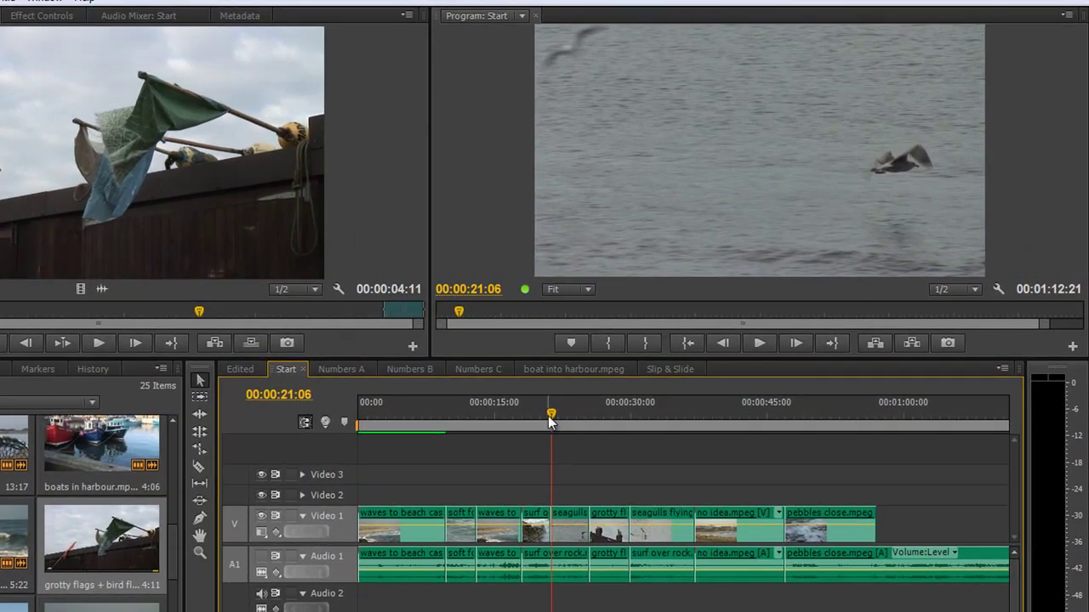
pyautogui.moveTo(550, 421)
pyautogui.mouseDown()
pyautogui.moveTo(519, 418)
pyautogui.moveTo(587, 438)
pyautogui.moveTo(552, 424)
pyautogui.mouseUp()
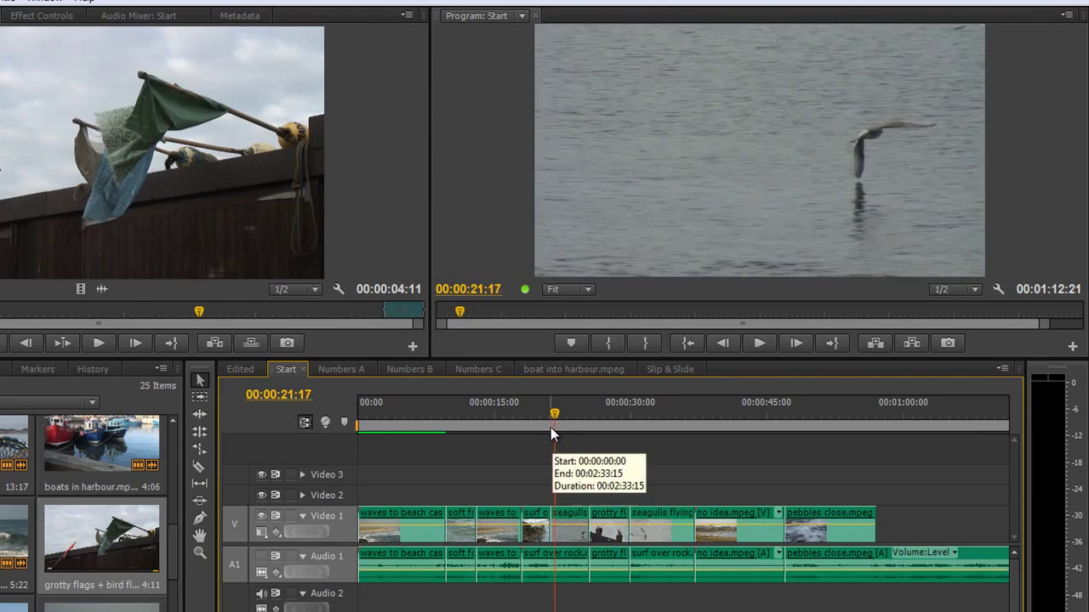
pyautogui.press('space')
pyautogui.press('space')
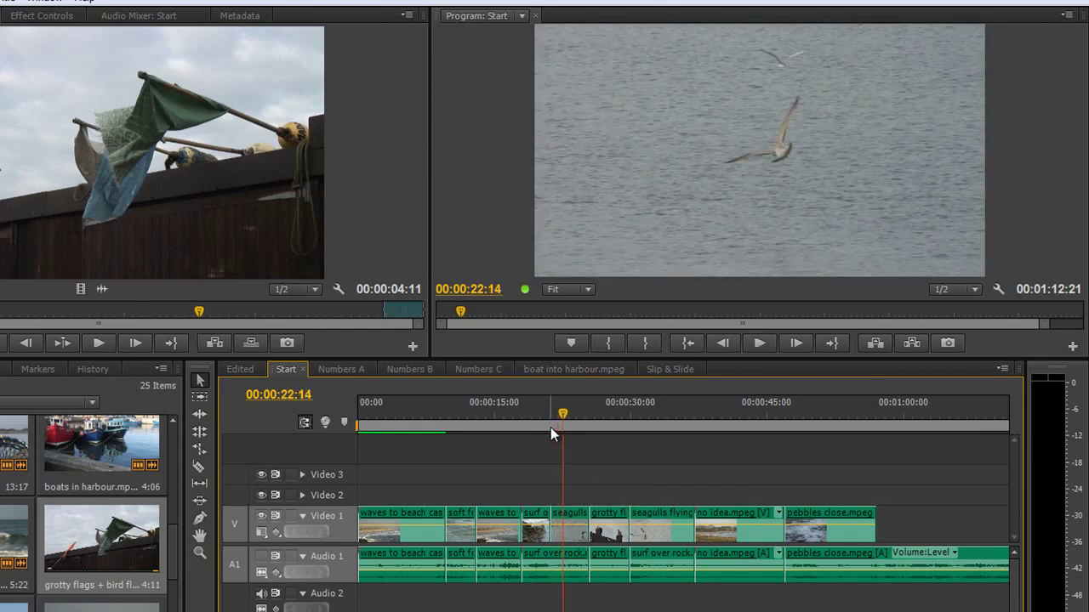
pyautogui.press('i')
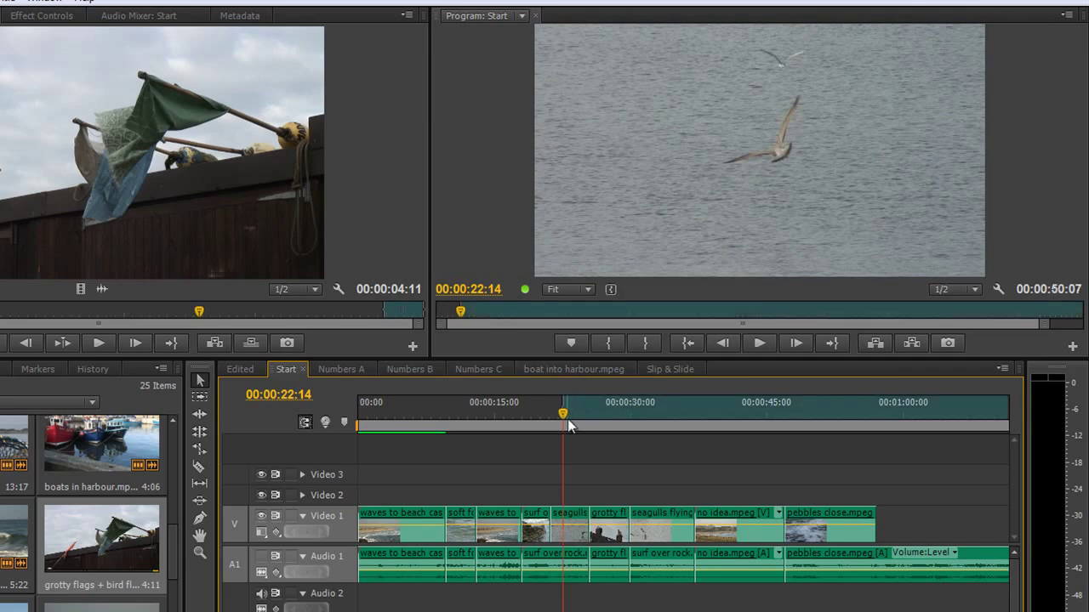
pyautogui.press('space')
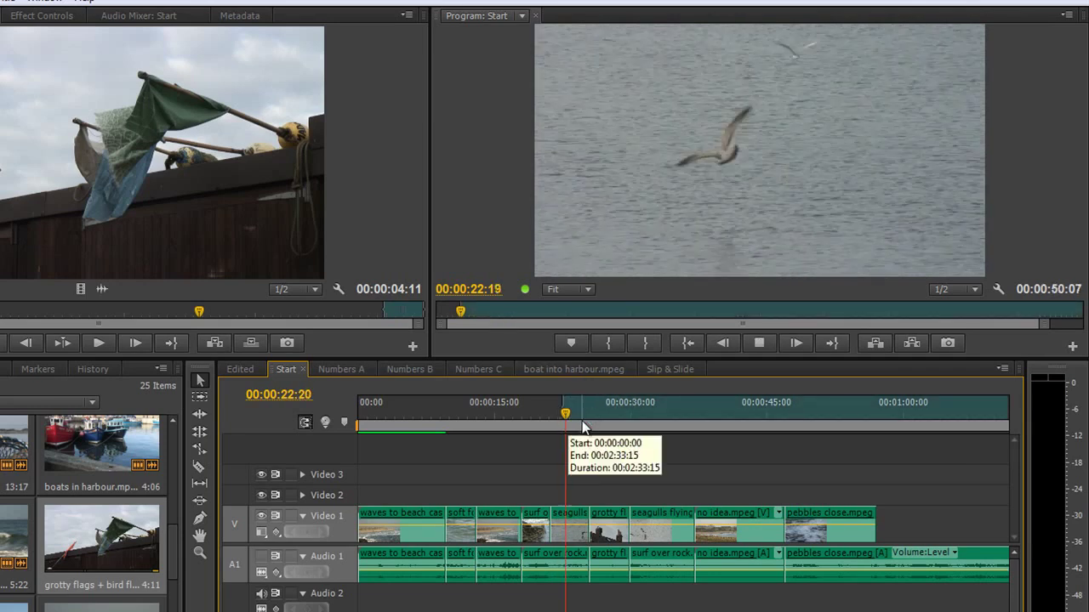
pyautogui.press('space')
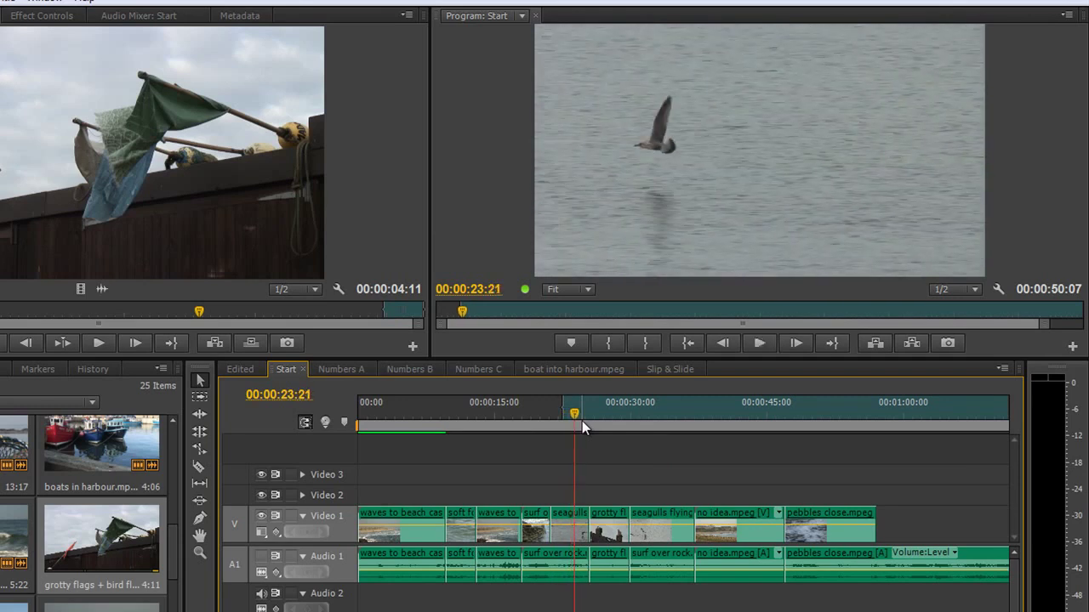
pyautogui.press('o')
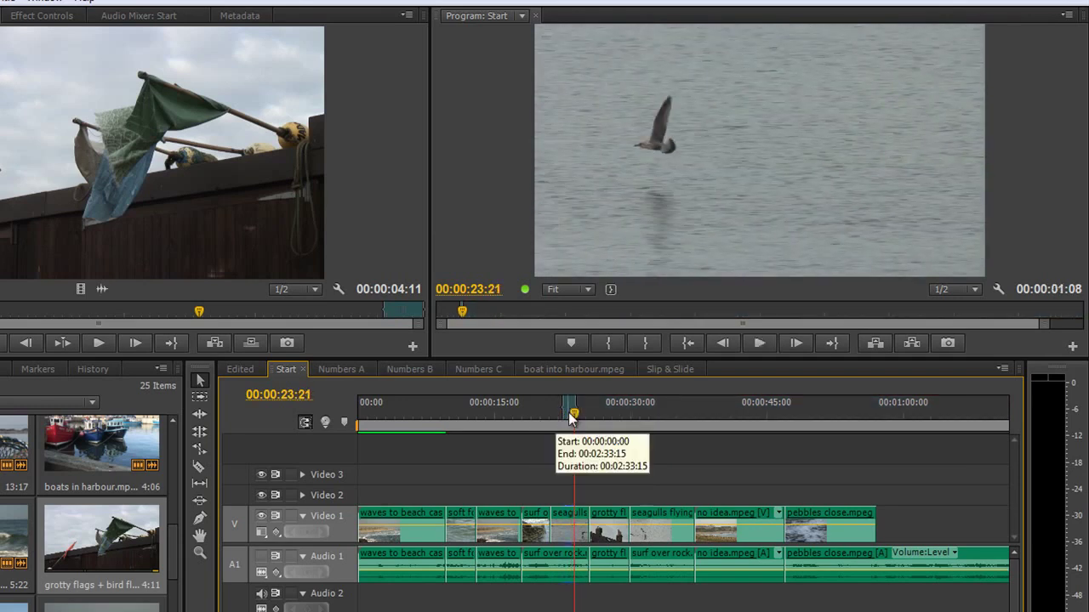
# Zoom the timeline in on the marked range and keep its In point at 00:00:22:14
pyautogui.press('=')
pyautogui.press('=')
pyautogui.press('=')
pyautogui.press('=')
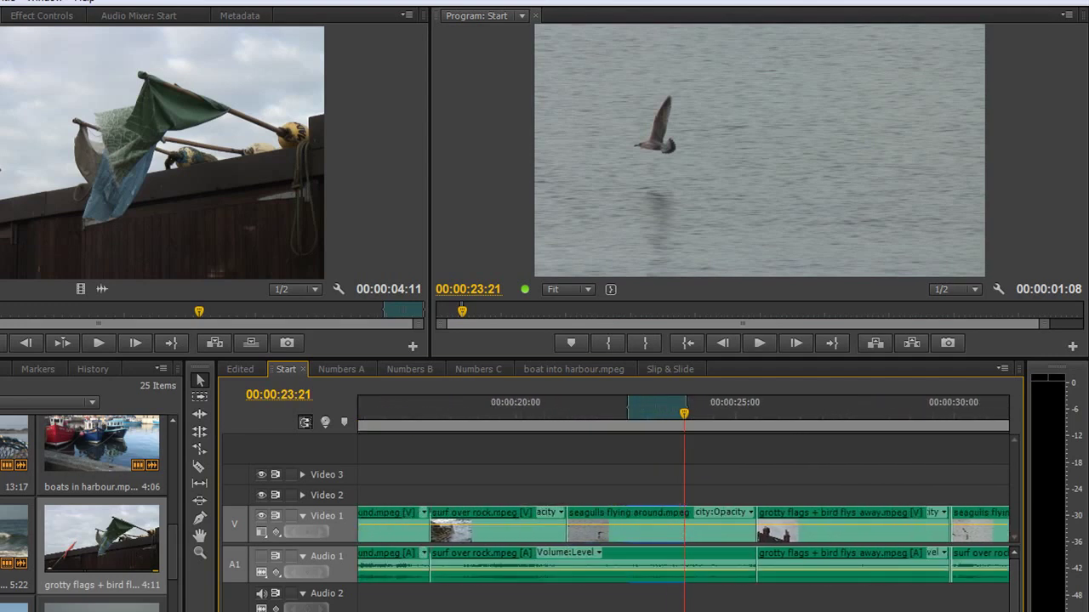
pyautogui.scroll(-1, 680, 510)
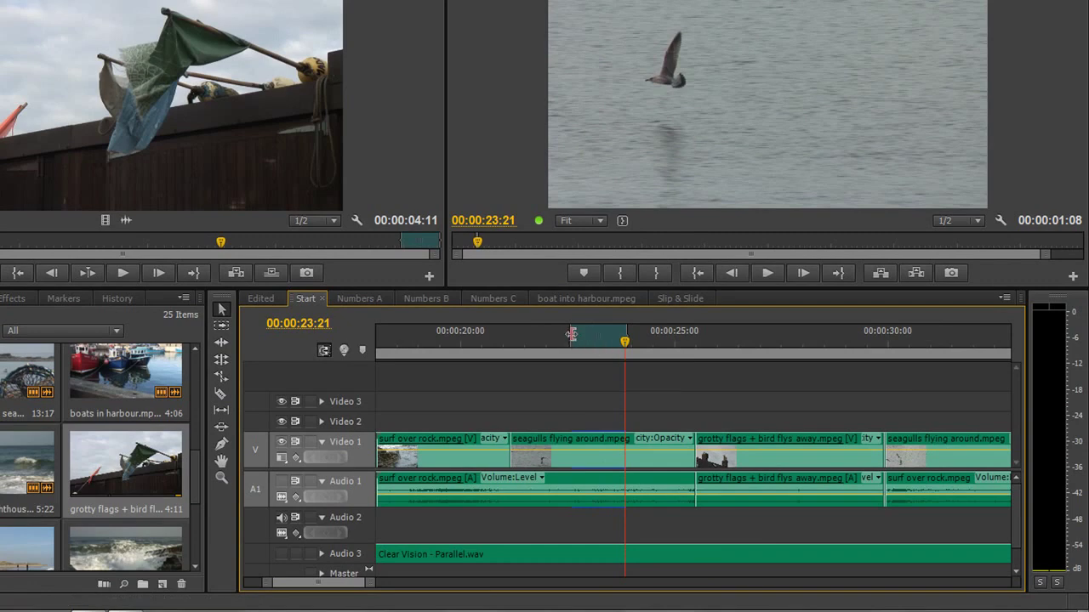
pyautogui.moveTo(570, 333); pyautogui.dragTo(560, 333)
pyautogui.moveTo(562, 336); pyautogui.dragTo(570, 336)
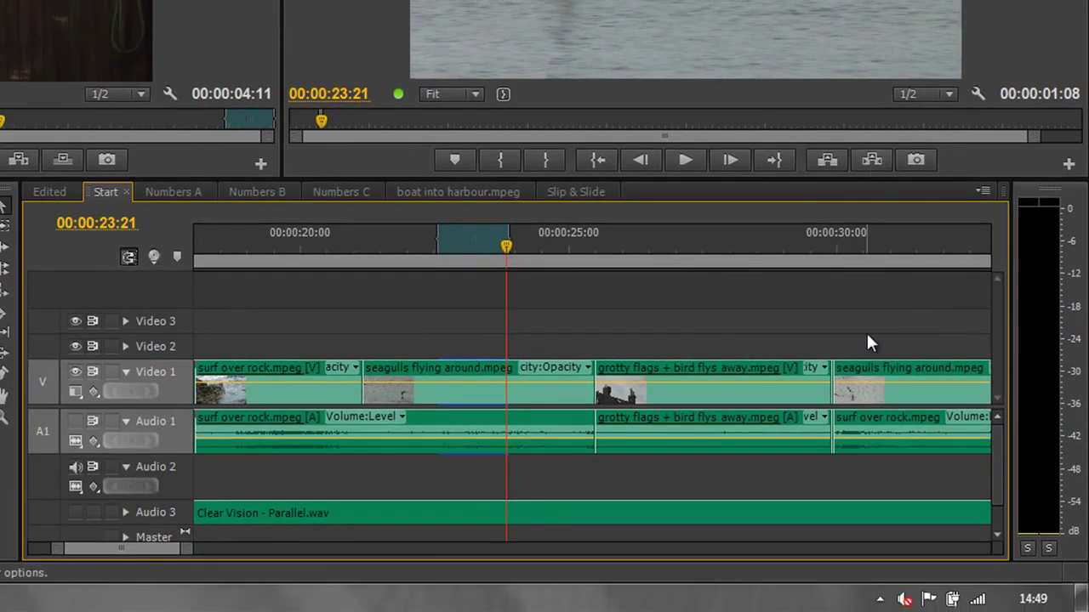
# Try Lift, undo it, then Extract the 22:14–23:21 range so later clips close the gap
pyautogui.click(828, 160)
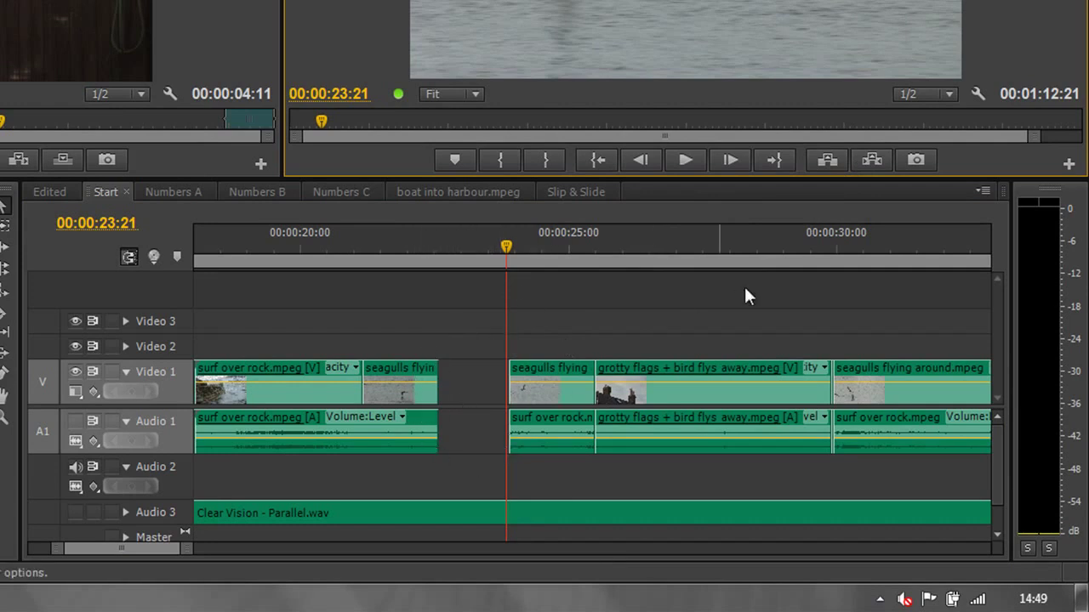
pyautogui.hotkey('ctrl', 'z')
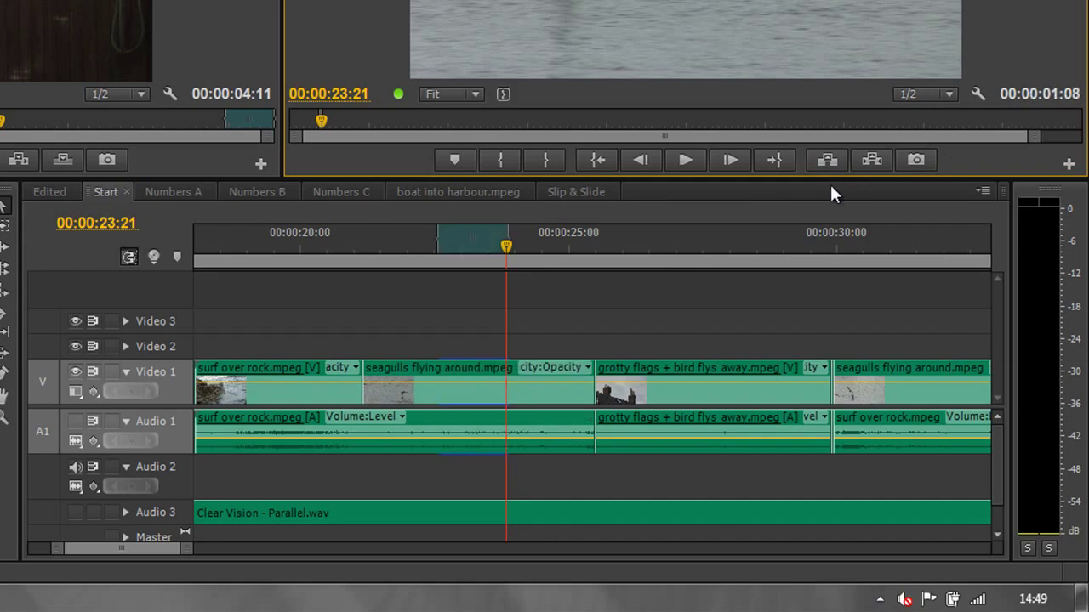
pyautogui.click(873, 160)
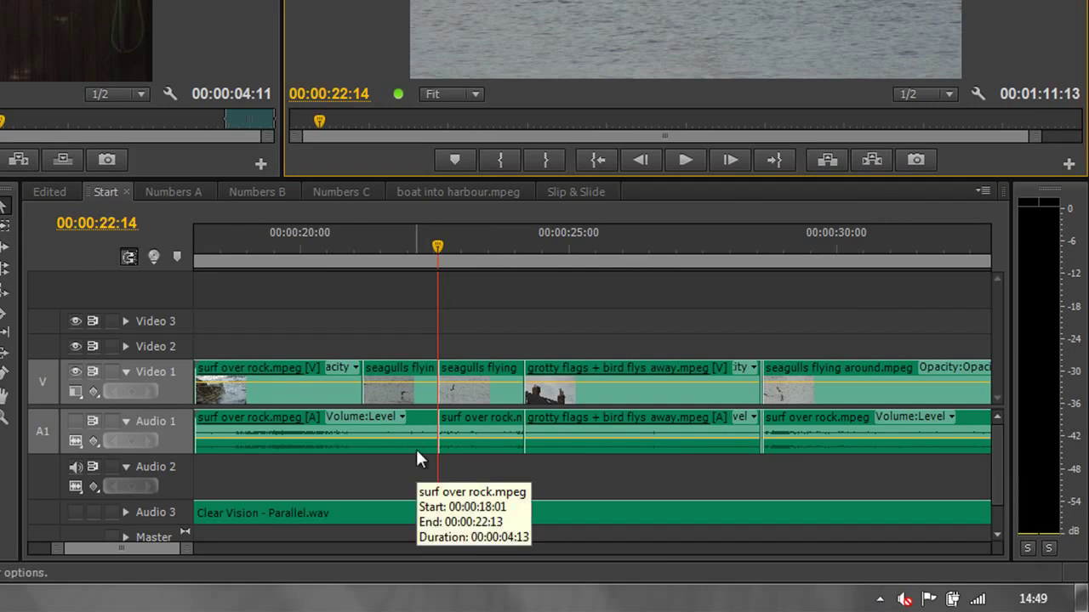
# Zoom out and mark a new range from 00:00:31:16 to 00:00:34:04
pyautogui.moveTo(190, 551); pyautogui.dragTo(362, 555)
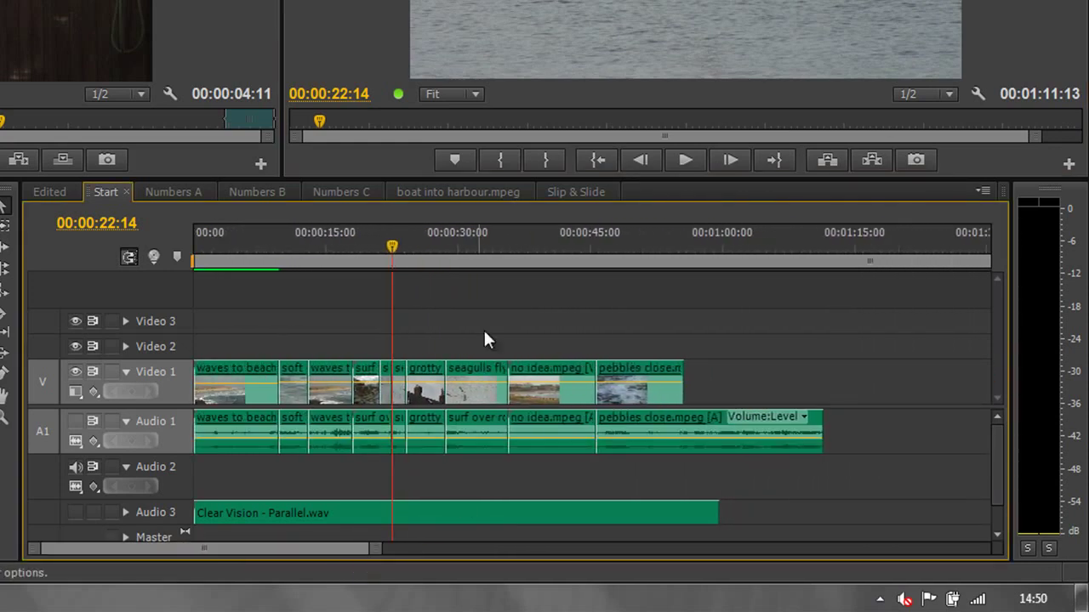
pyautogui.moveTo(389, 243); pyautogui.dragTo(496, 254)
pyautogui.press('i')
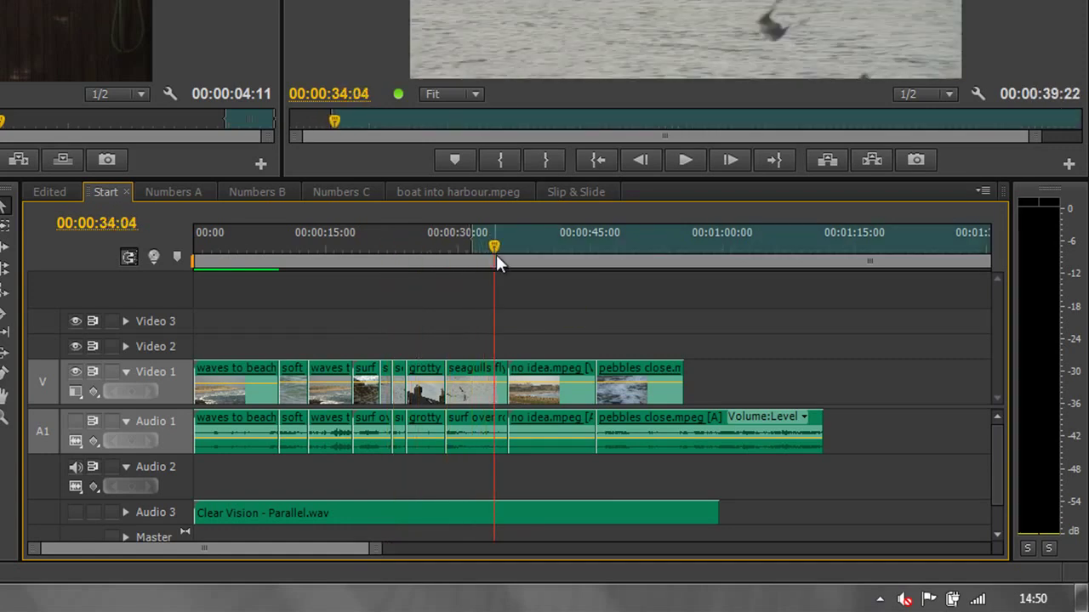
pyautogui.press('o')
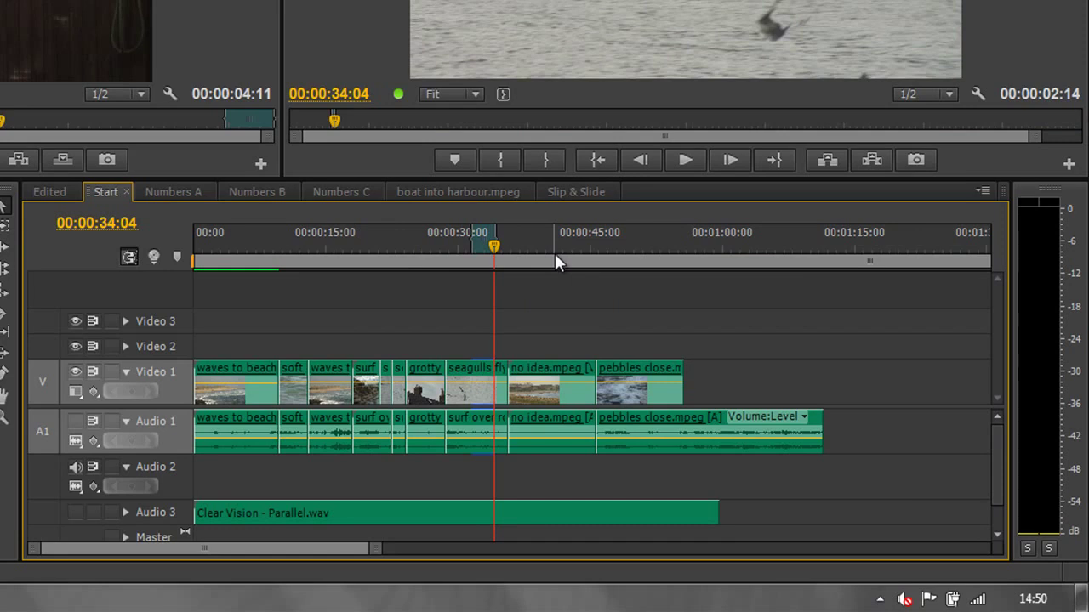
# Lift the 31:16–34:04 range, undo, then extract it to close the gap
pyautogui.press(';')
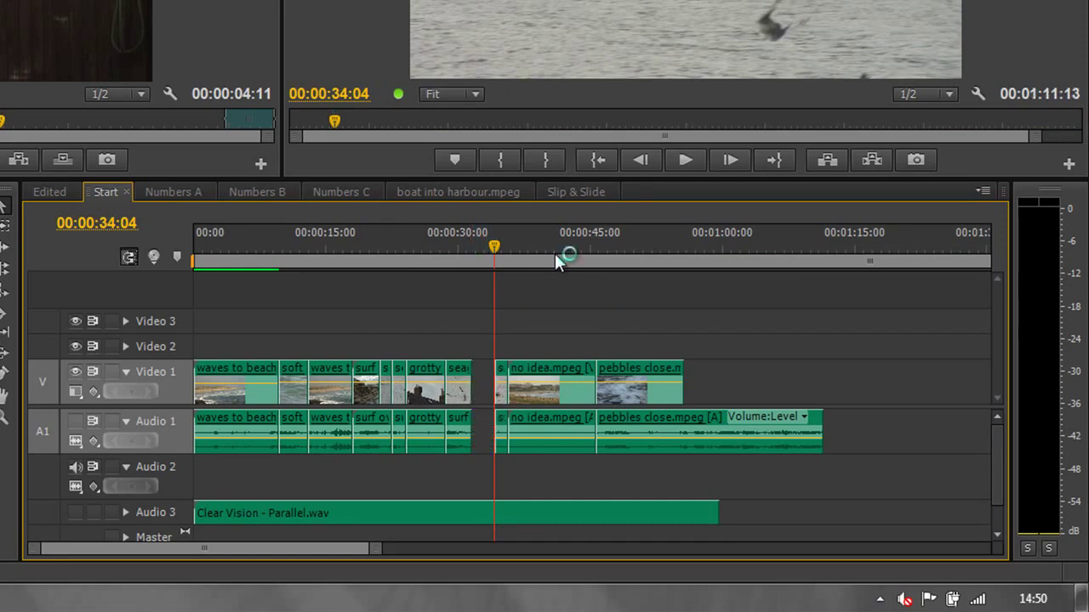
pyautogui.hotkey('ctrl', 'z')
pyautogui.press("'")
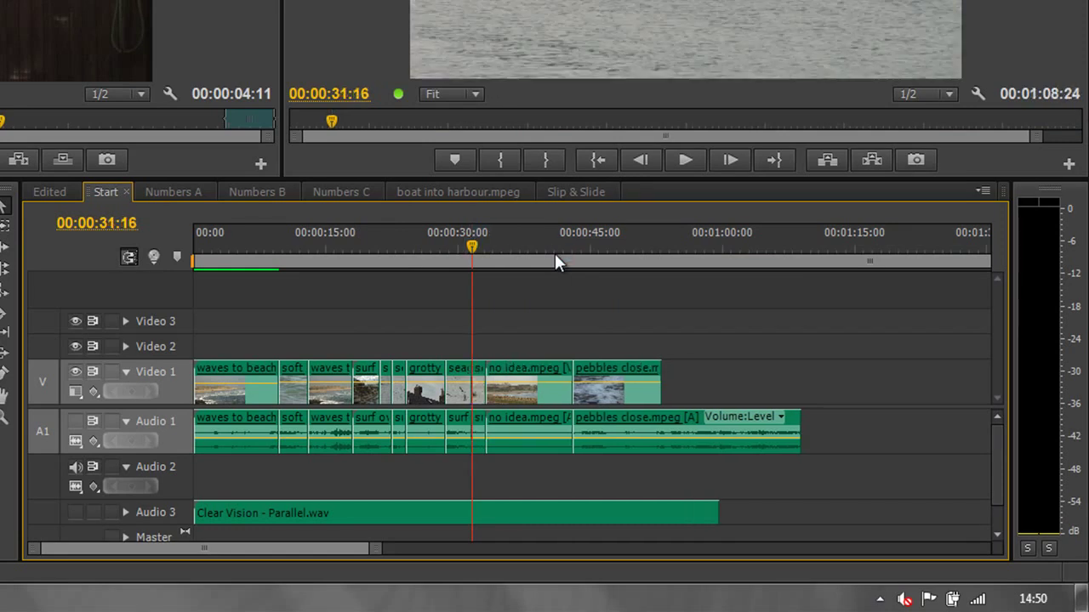
pyautogui.moveTo(551, 261)
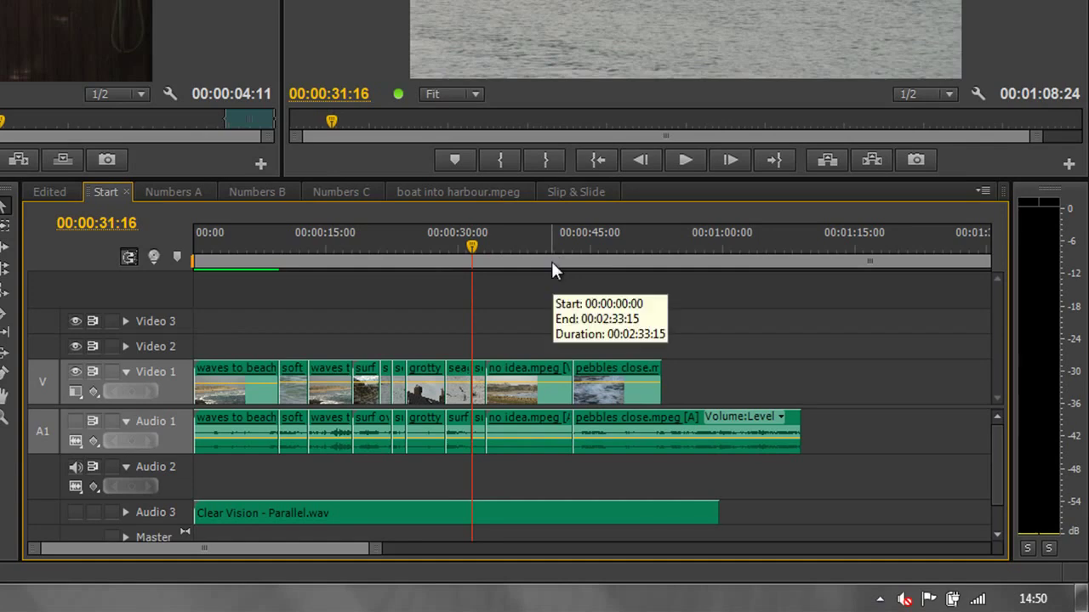